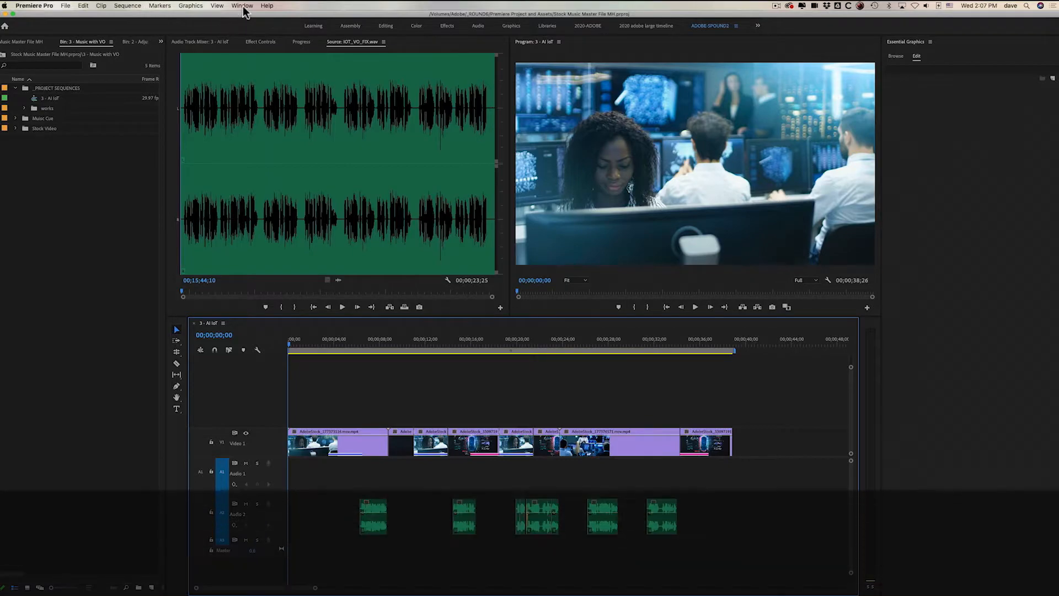
# Open the Essential Sound panel and browse its Adobe Stock music library
pyautogui.click(242, 5)
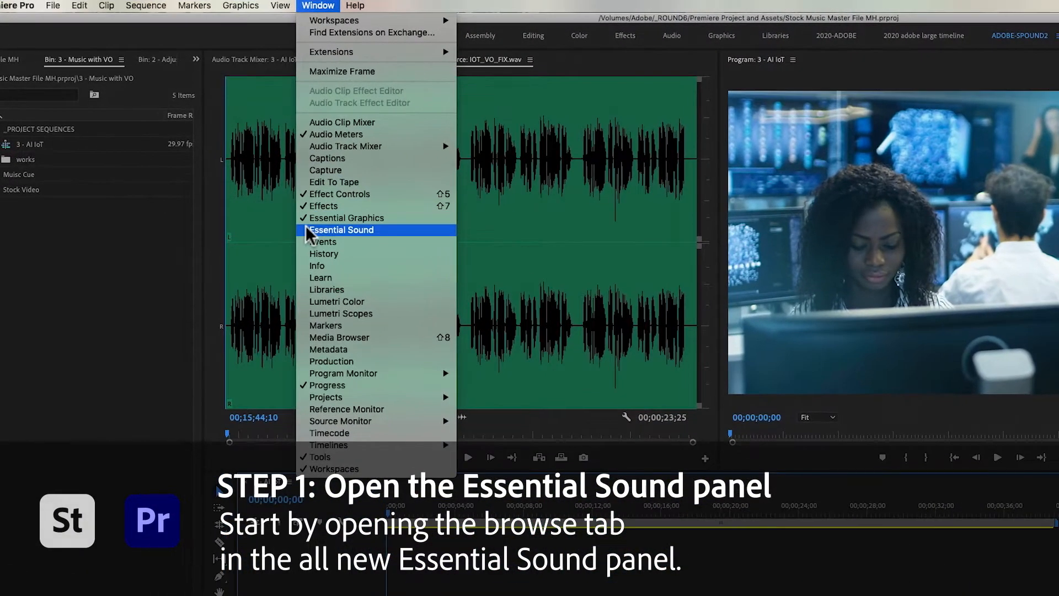
pyautogui.click(306, 229)
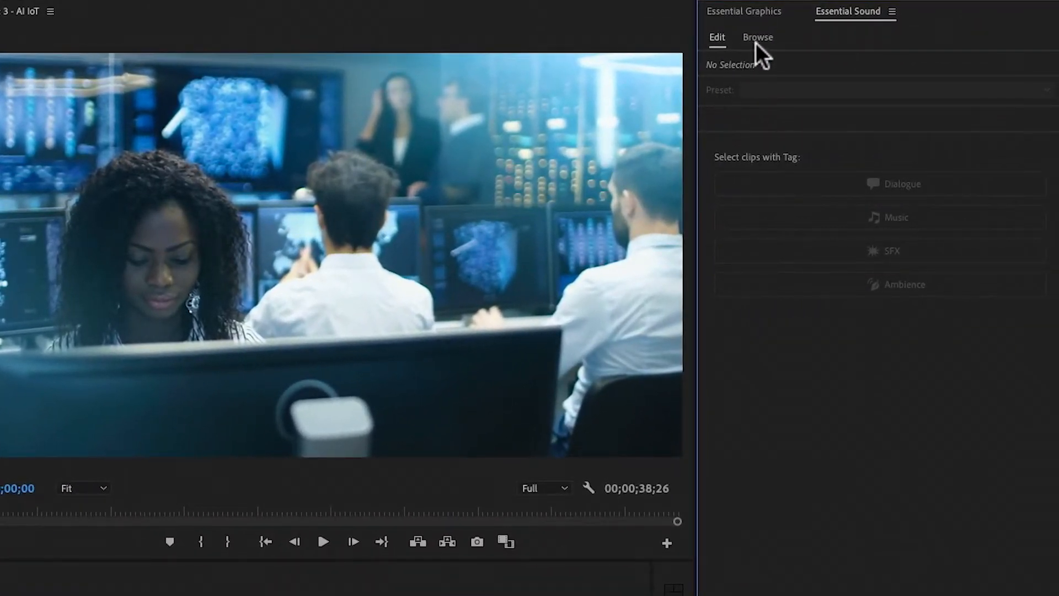
pyautogui.click(758, 38)
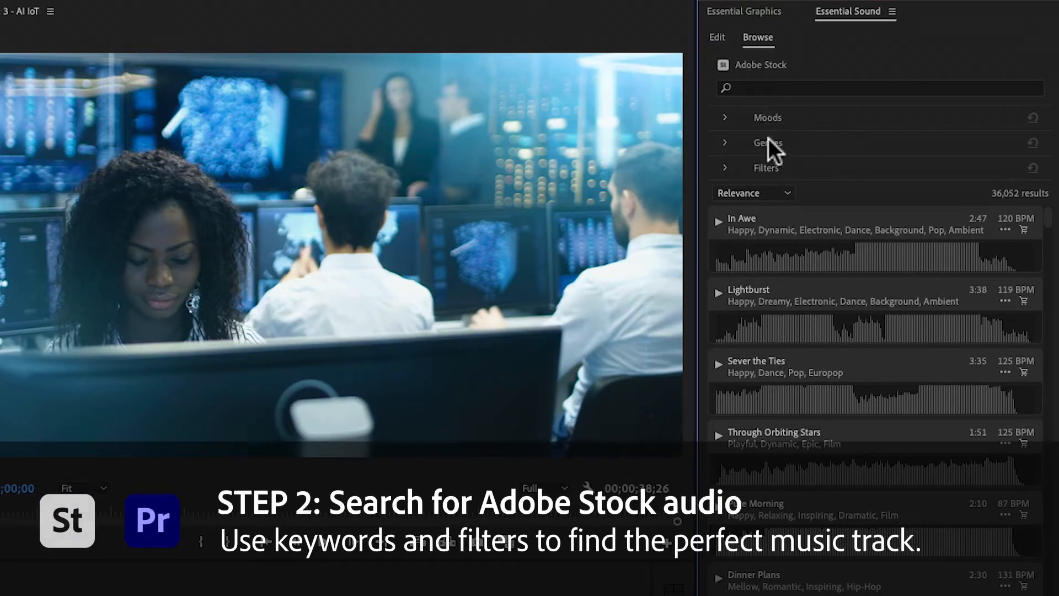
# Filter the Adobe Stock music by the Hip-Hop genre and search for "future"
pyautogui.click(724, 141)
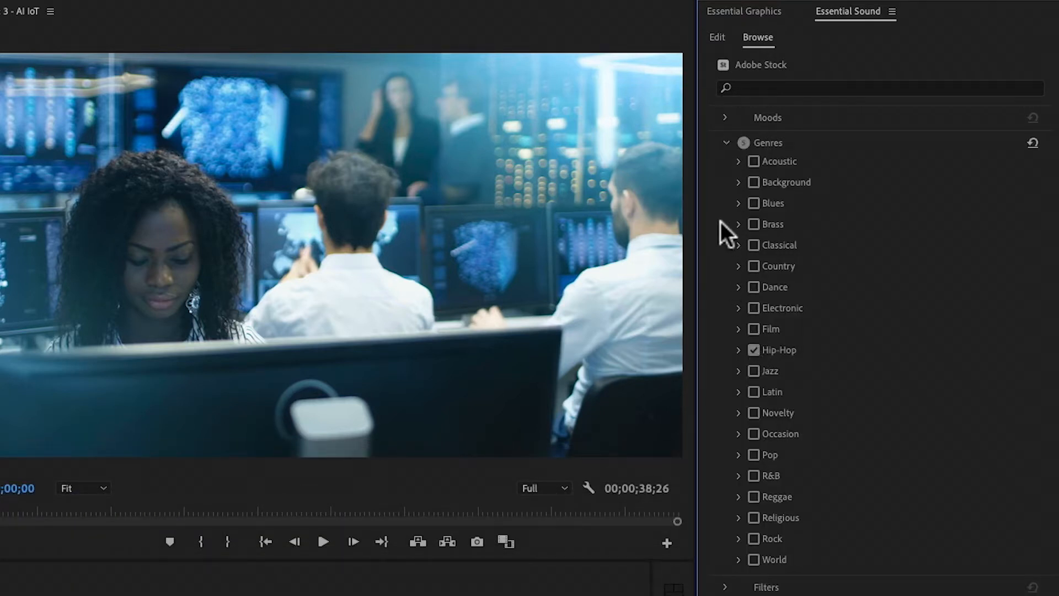
pyautogui.click(726, 142)
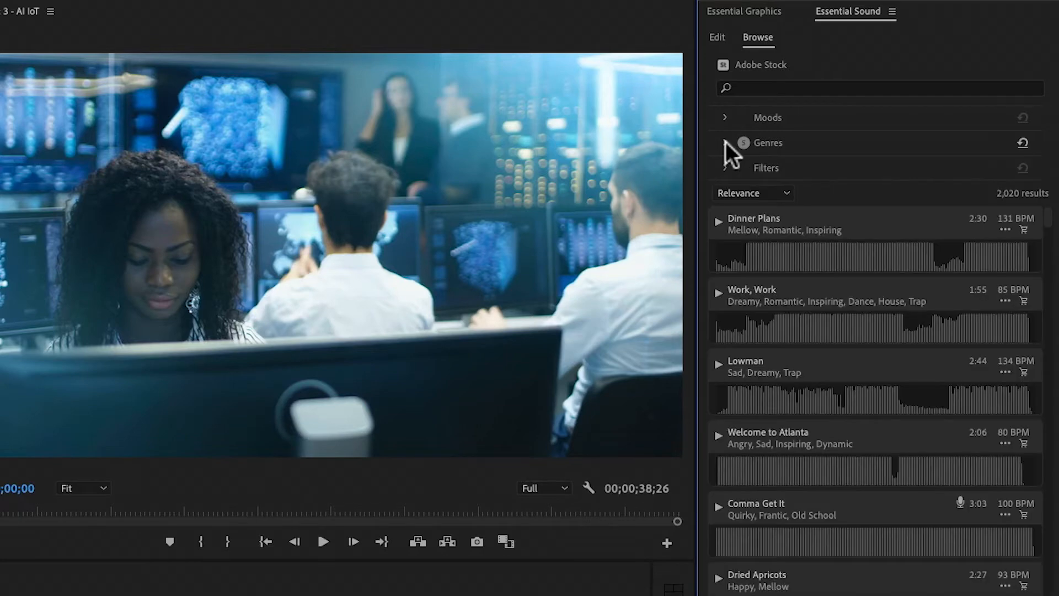
pyautogui.click(736, 88)
pyautogui.write('future')
pyautogui.press('Return')
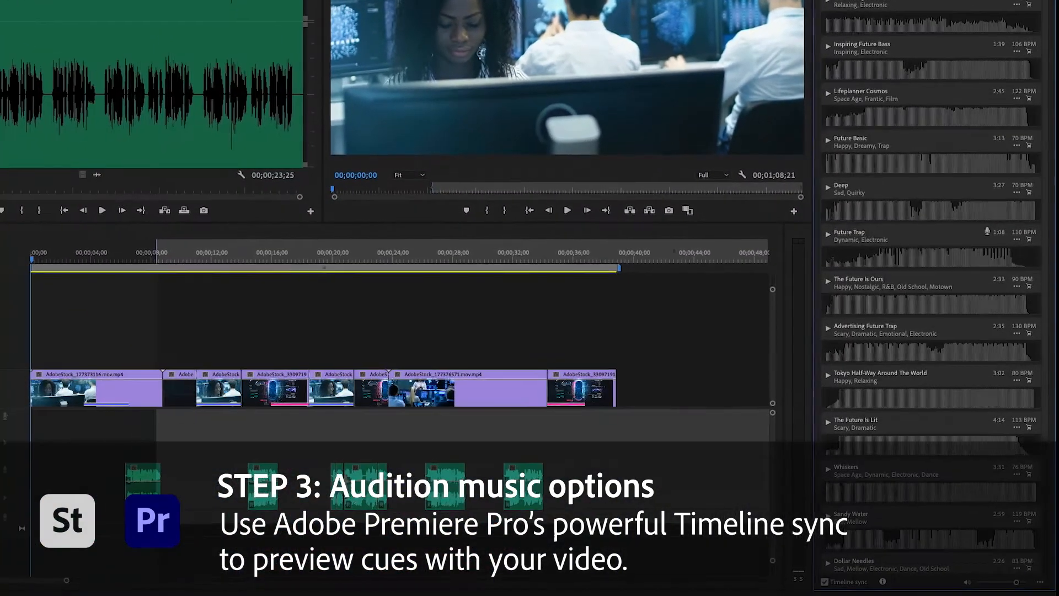
# Audition the track "The Future Is Lit" in sync with the timeline
pyautogui.click(829, 425)
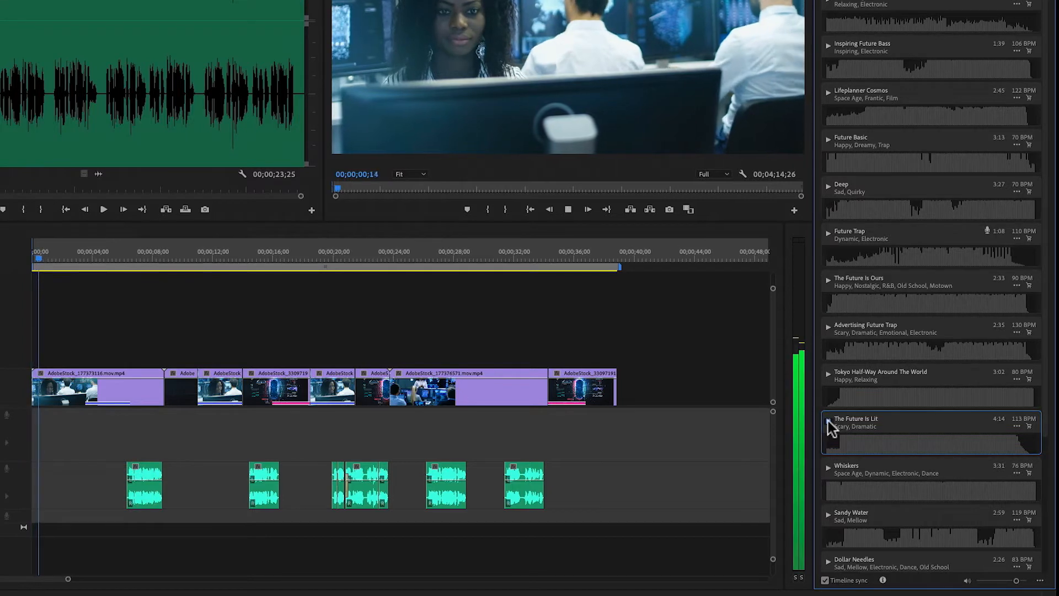
pyautogui.click(830, 424)
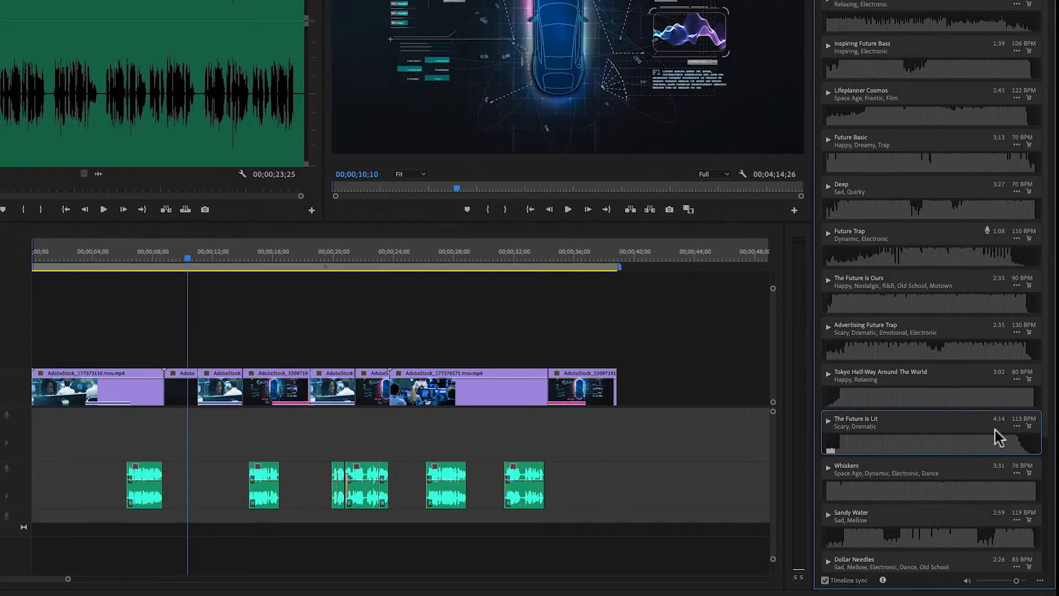
pyautogui.click(1017, 427)
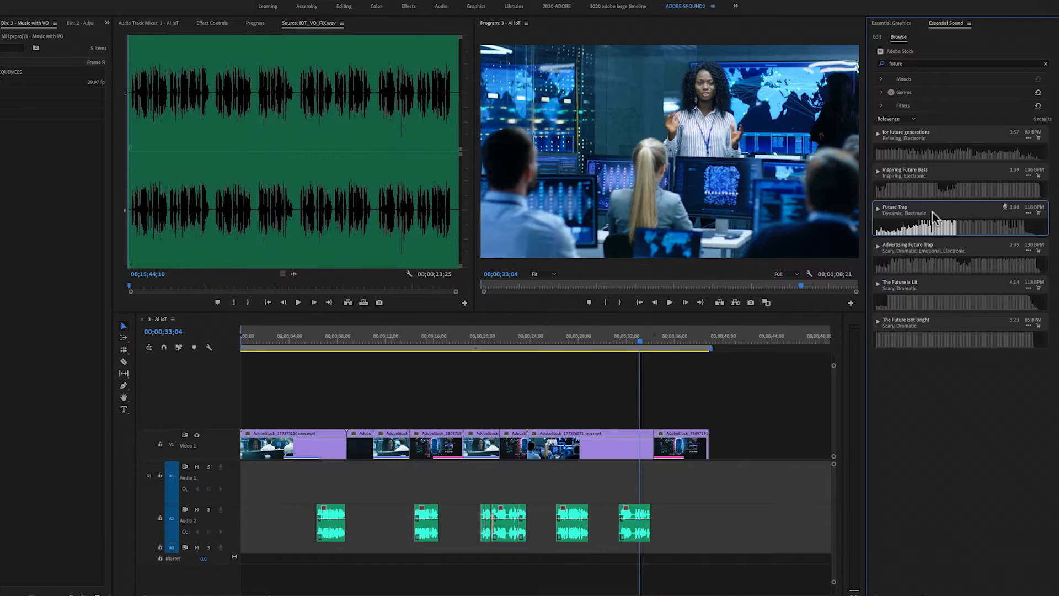
# Place the "Future Trap" preview at the start of Audio 1 and mark its beats while playing the sequence
pyautogui.moveTo(932, 214); pyautogui.dragTo(230, 478)
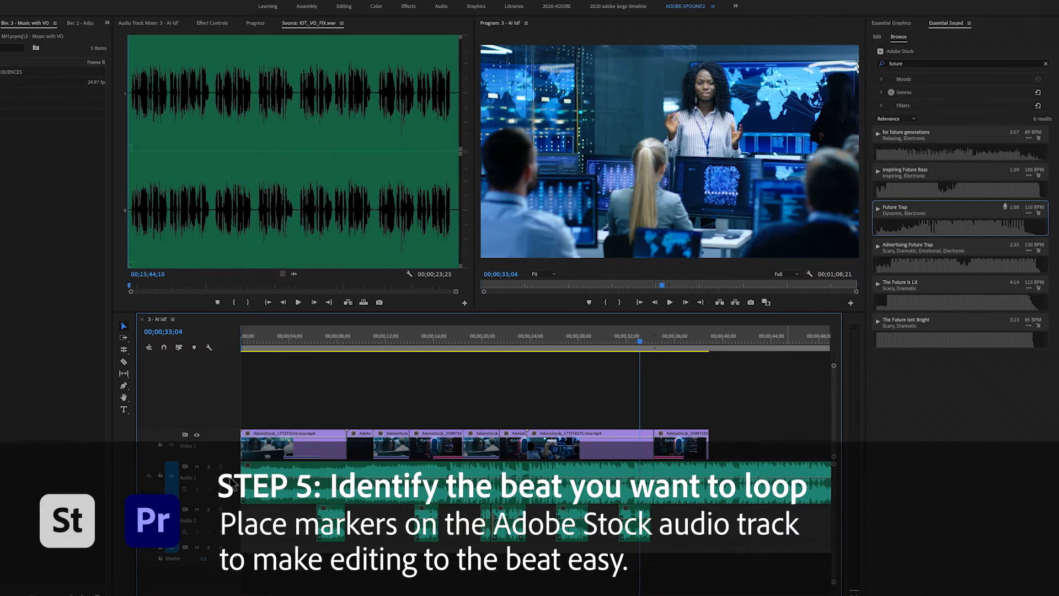
pyautogui.press('Home')
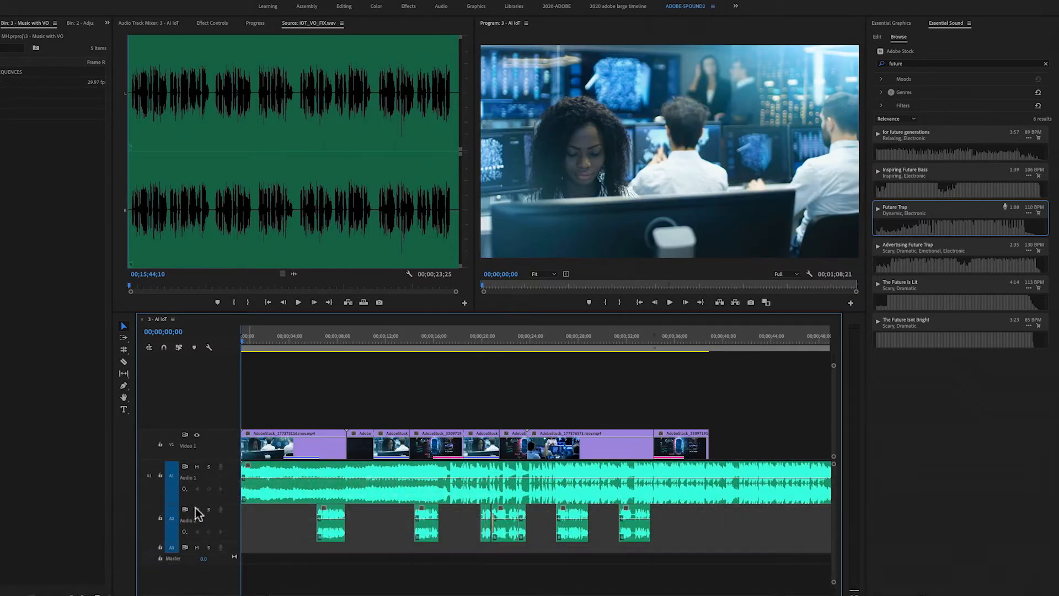
pyautogui.press('space')
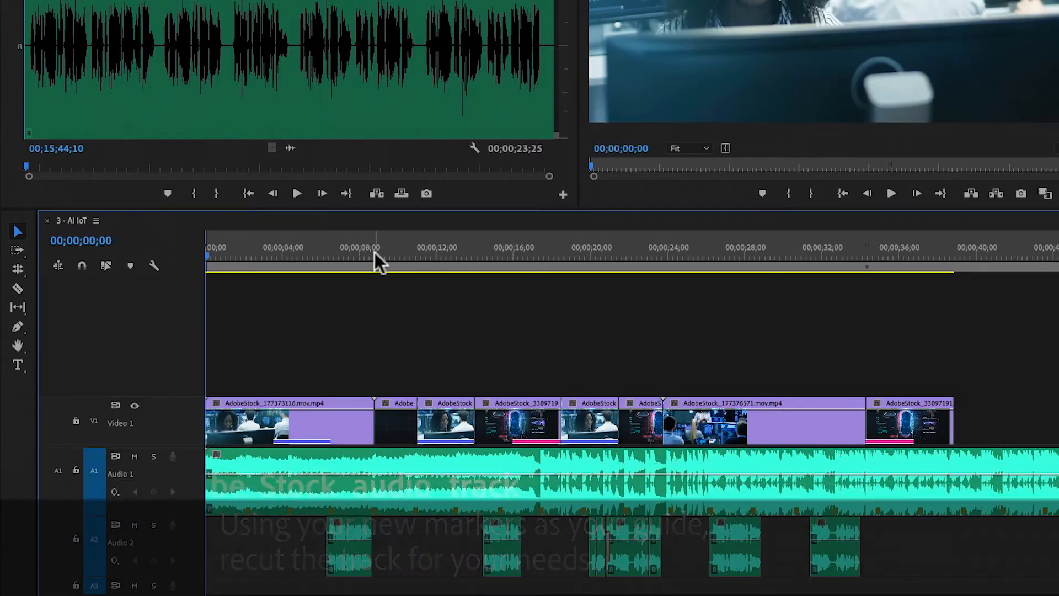
# Split the Future Trap clip at 00;00;17;10 and 00;00;52;06, and clear the long music section between the cuts from the timeline
pyautogui.moveTo(375, 253); pyautogui.dragTo(539, 264)
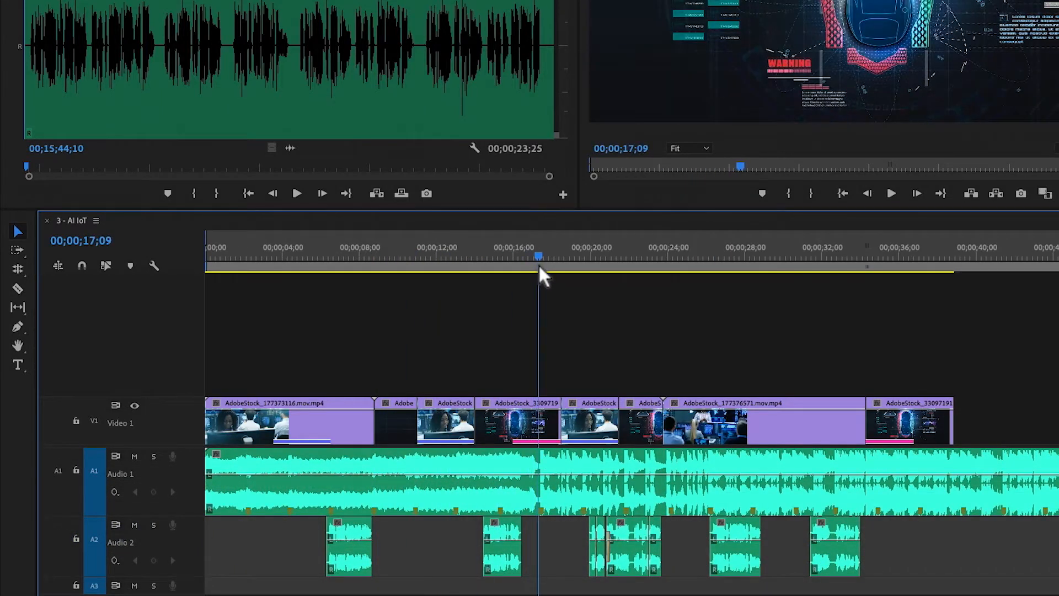
pyautogui.click(17, 288)
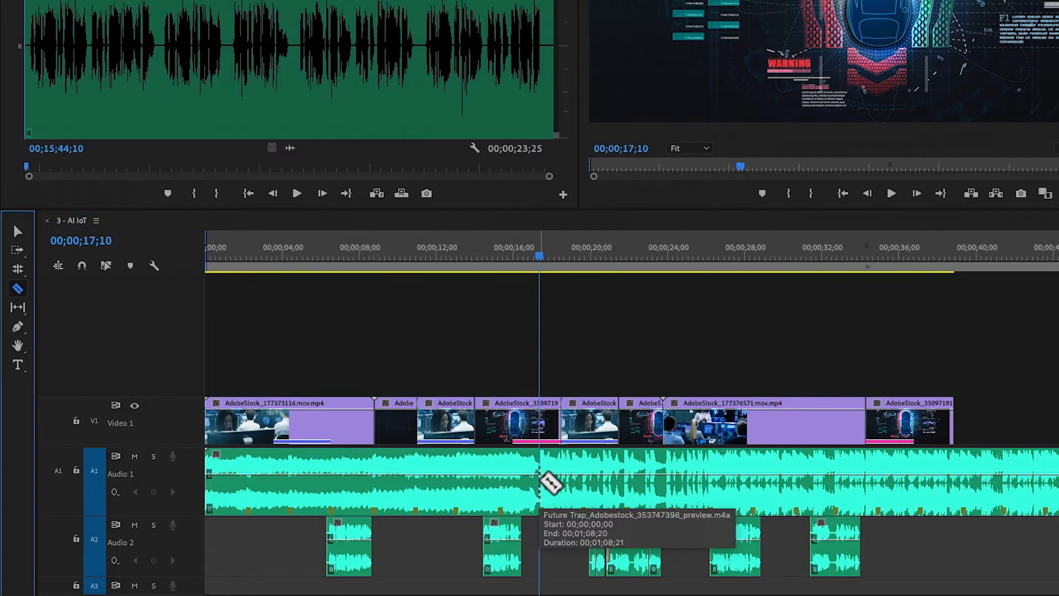
pyautogui.click(544, 482)
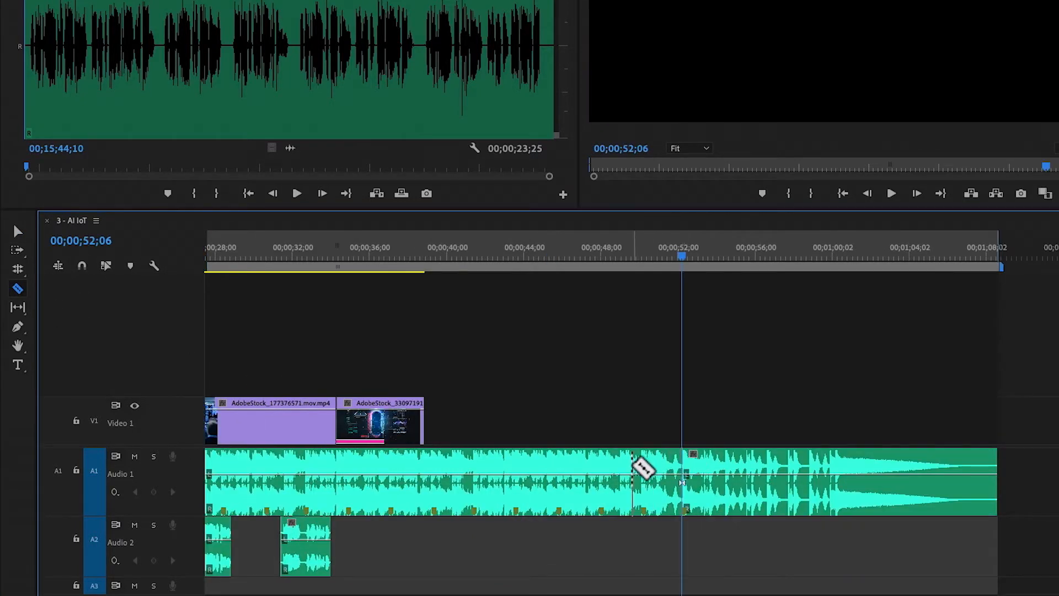
pyautogui.press('v')
pyautogui.rightClick(620, 466)
pyautogui.click(663, 216)
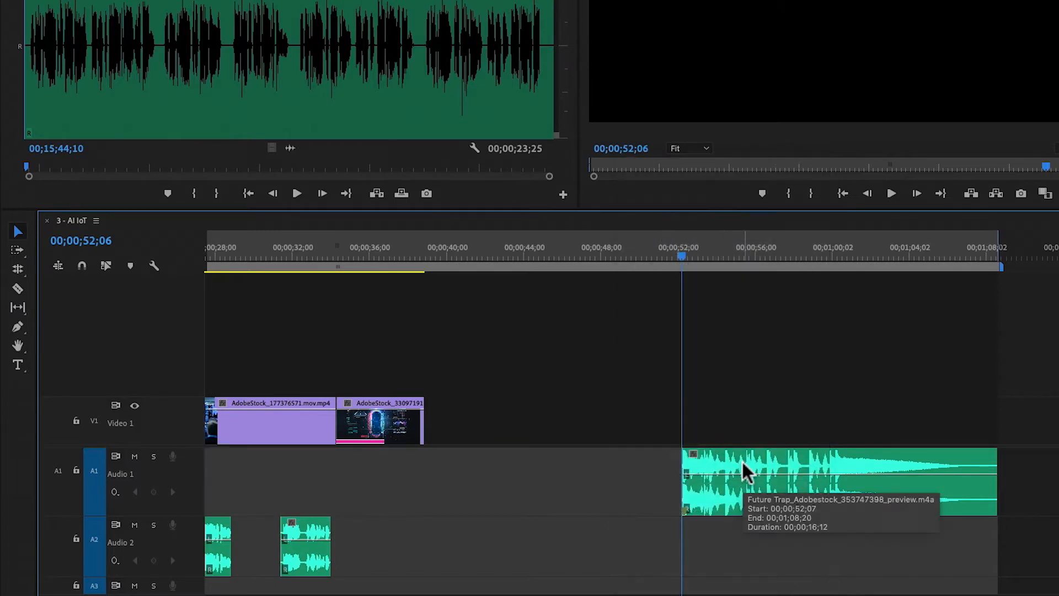
# Move the closing music section to end with the video, and trim the beat section to end at 00;00;21;21
pyautogui.moveTo(743, 459); pyautogui.dragTo(262, 455)
pyautogui.press('Home')
pyautogui.press('s')
pyautogui.moveTo(727, 491); pyautogui.dragTo(624, 457)
pyautogui.click(624, 255)
# Duplicate the beat section directly after itself, butt the closing music section against the copy, and play back the loop
pyautogui.moveTo(654, 496); pyautogui.dragTo(752, 503)
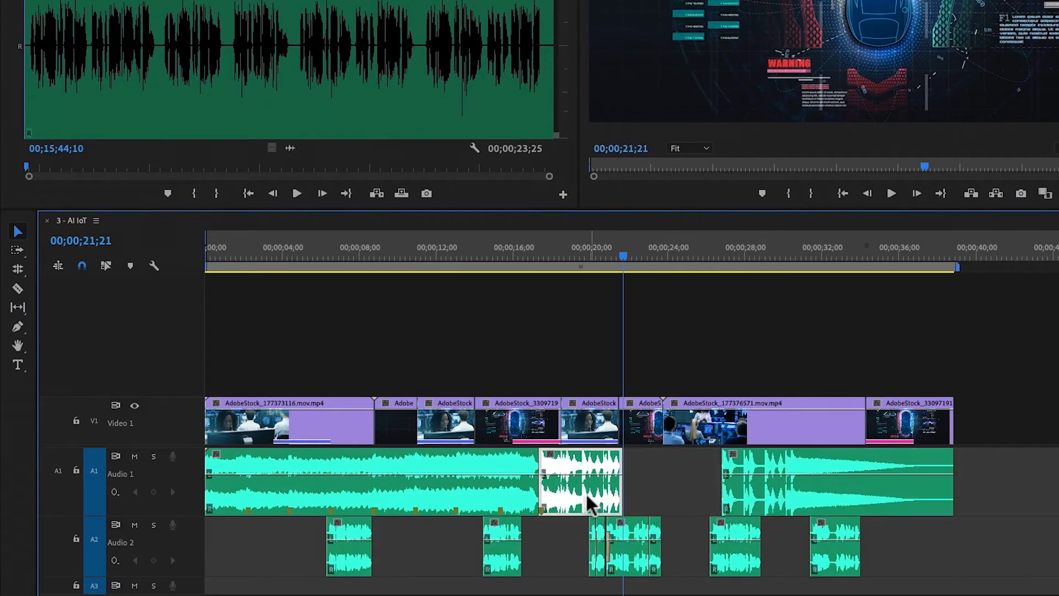
pyautogui.moveTo(664, 493); pyautogui.dragTo(742, 492)
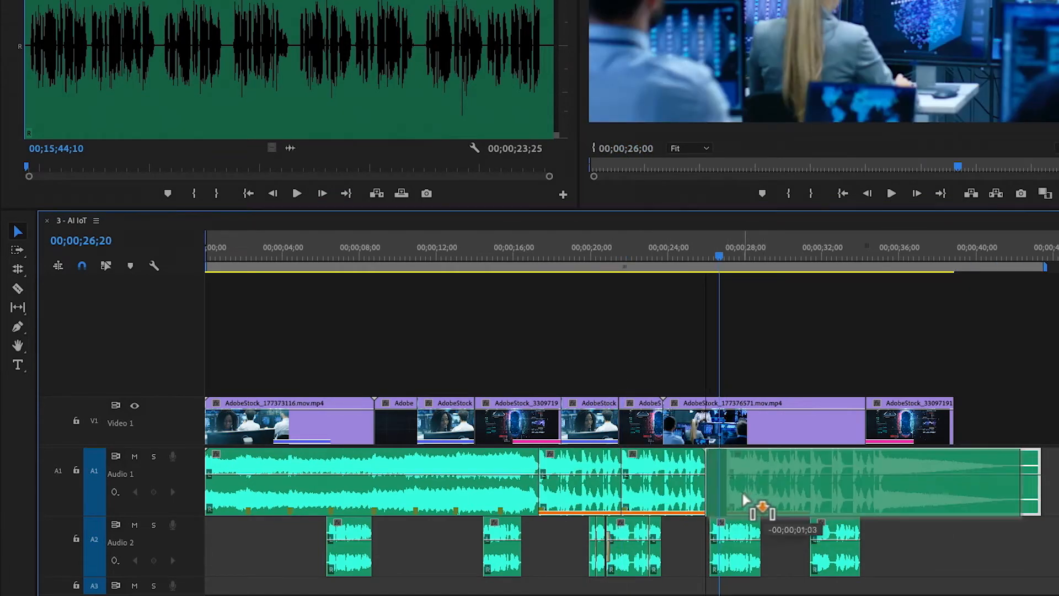
pyautogui.click(664, 257)
pyautogui.press('space')
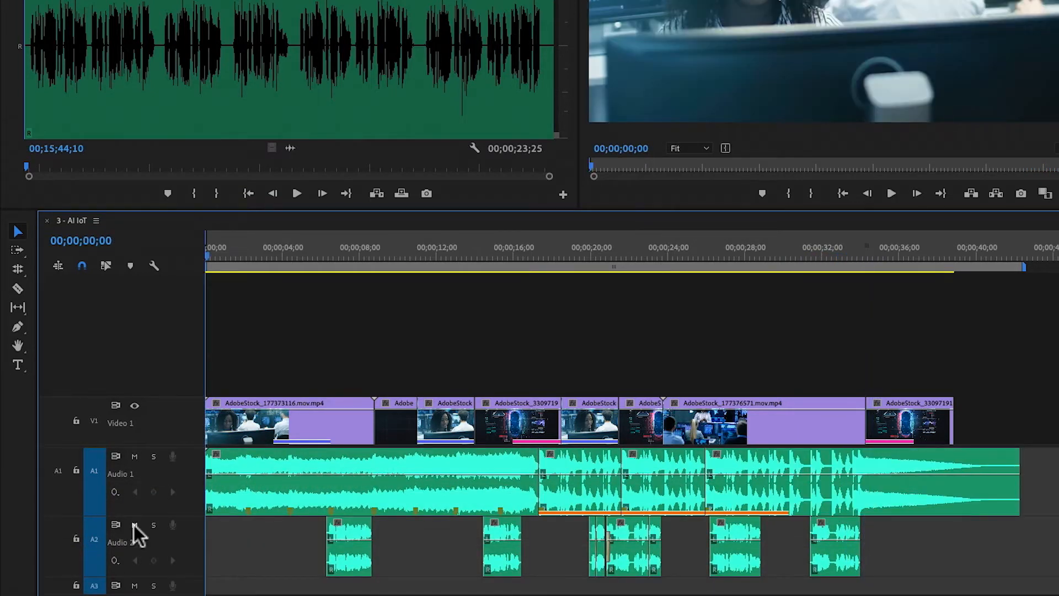
# Tag the voiceover clips on Audio 2 as Dialogue and the music clips on Audio 1 as Music
pyautogui.moveTo(265, 539); pyautogui.dragTo(854, 538)
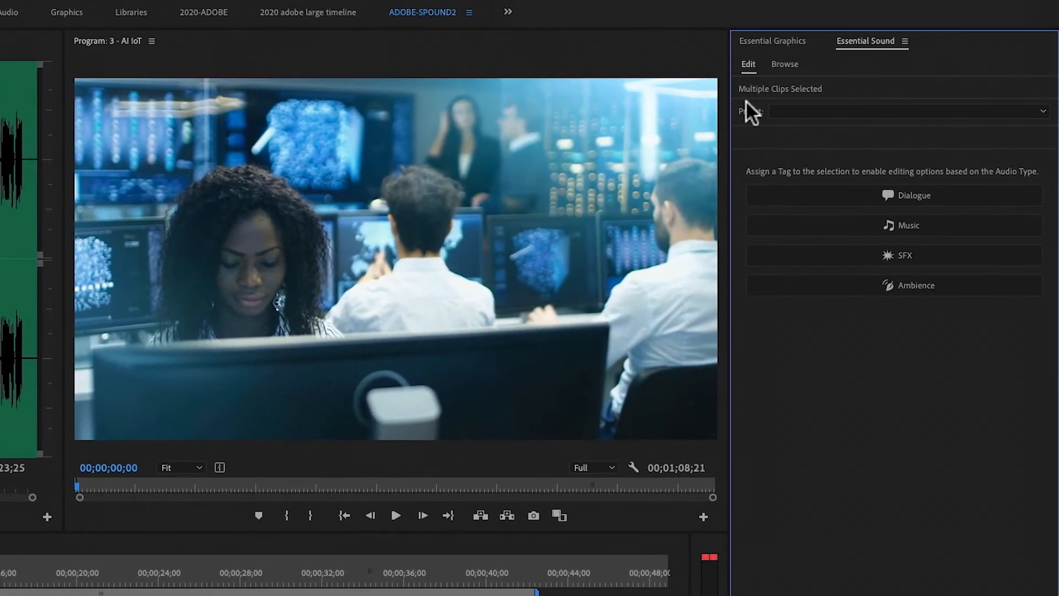
pyautogui.click(845, 192)
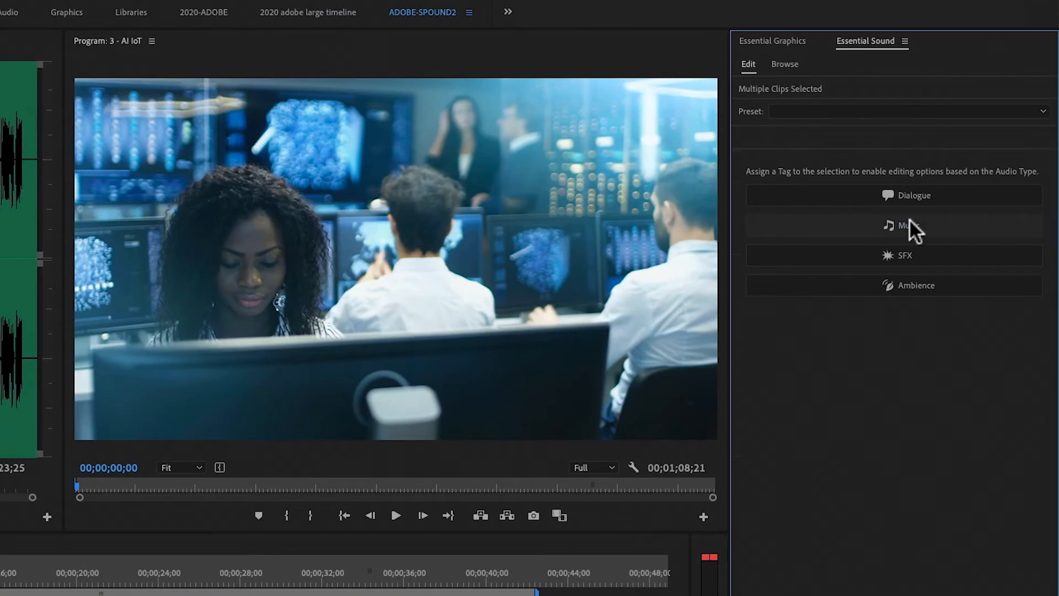
pyautogui.click(910, 227)
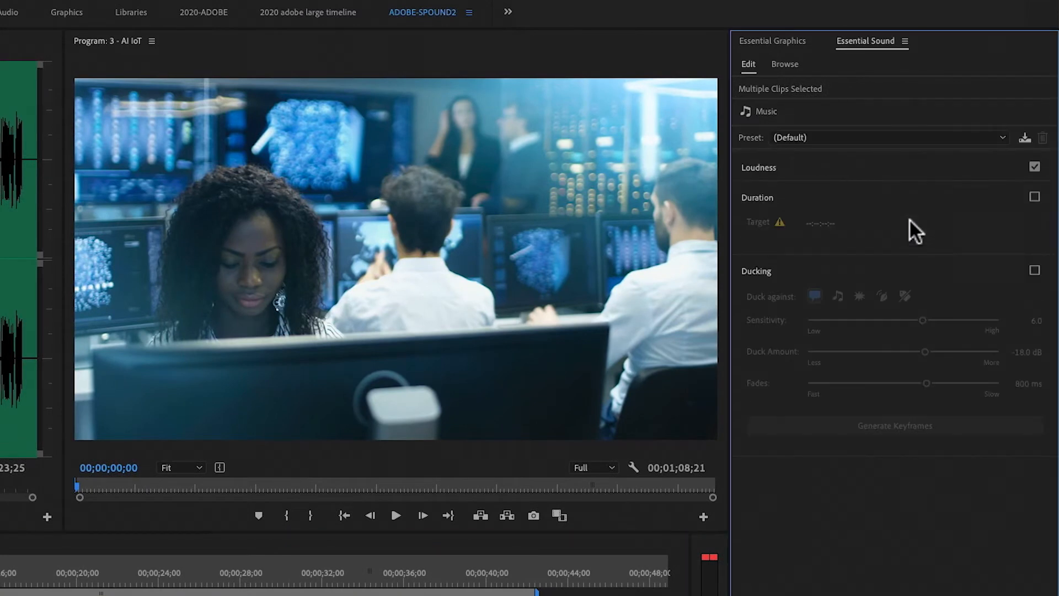
# Enable ducking against dialogue for the music clips, generate the keyframes, and reduce the Duck Amount
pyautogui.click(1035, 271)
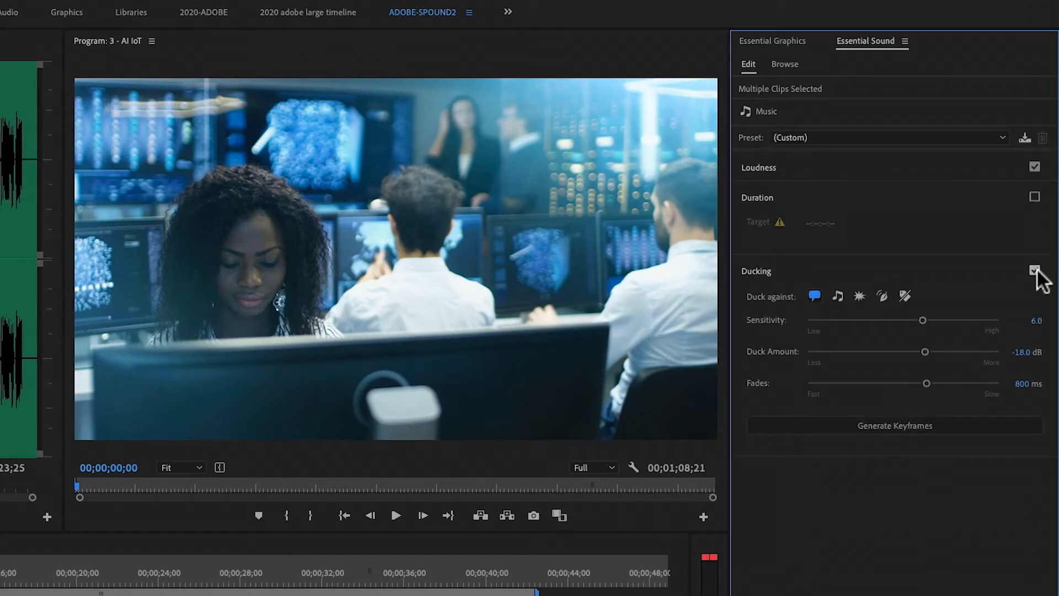
pyautogui.click(936, 422)
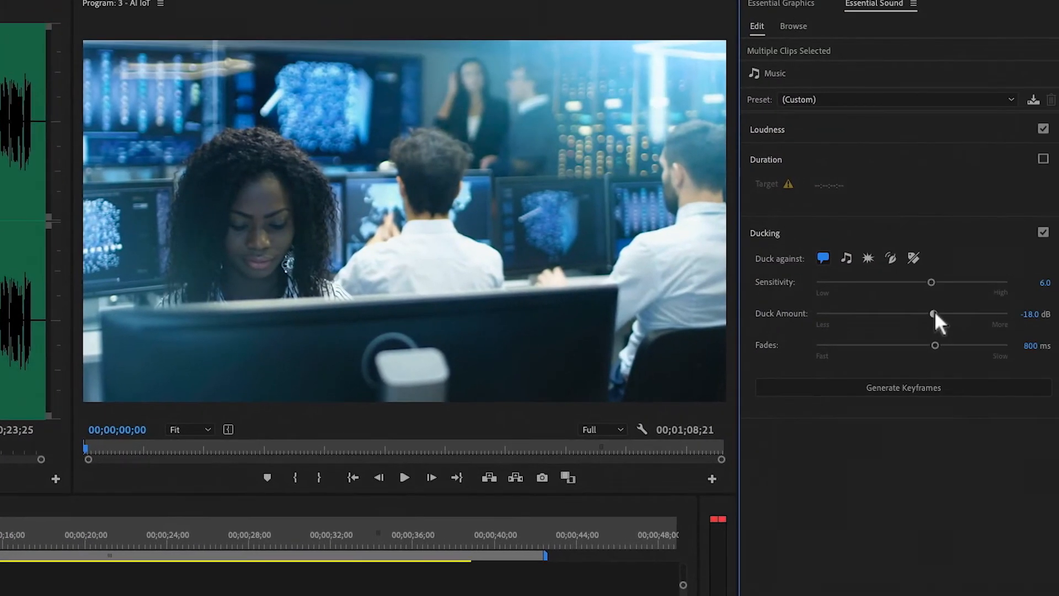
pyautogui.moveTo(934, 310); pyautogui.dragTo(911, 313)
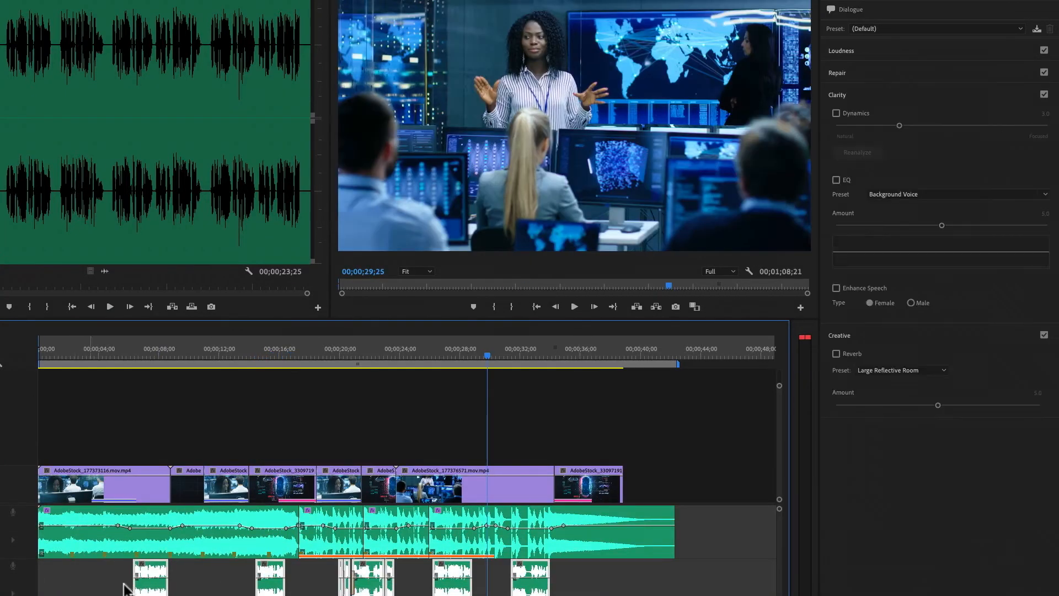
# Set the voiceover clips' Dynamics to 3.3 and apply the Vocal Presence EQ preset
pyautogui.moveTo(899, 125); pyautogui.dragTo(906, 125)
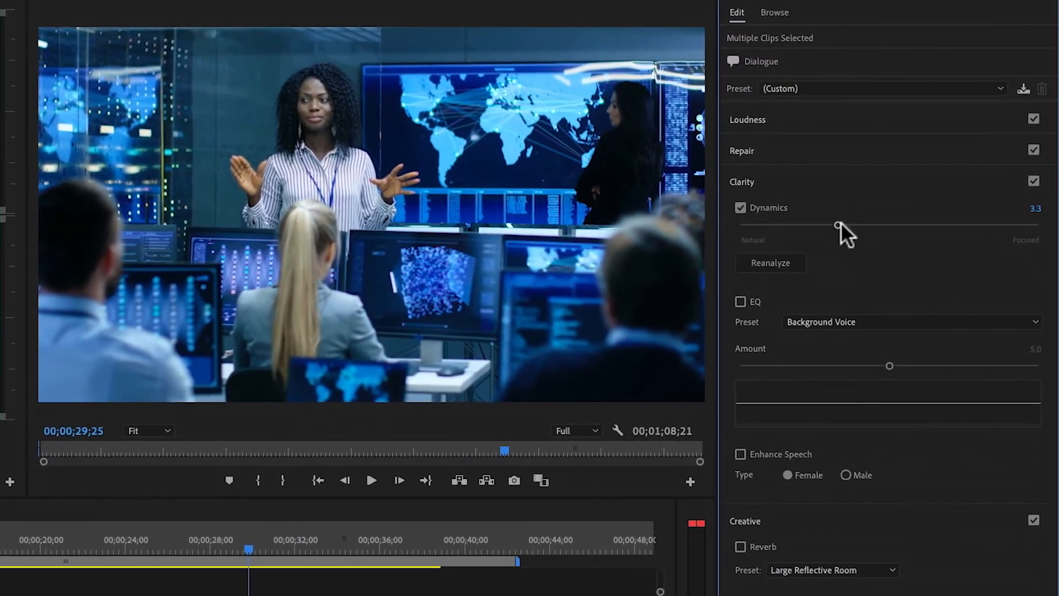
pyautogui.click(836, 322)
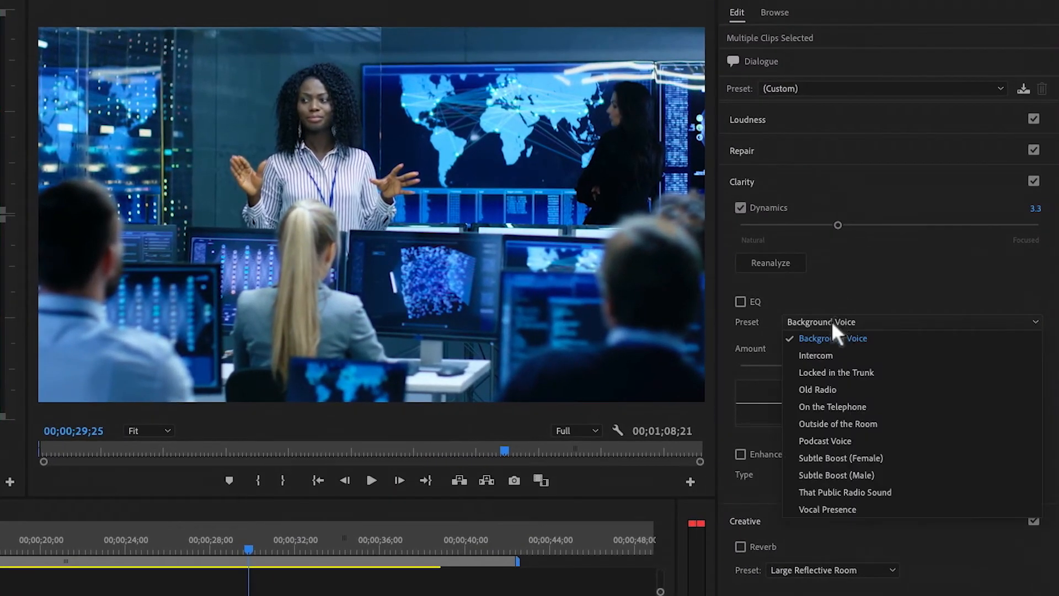
pyautogui.click(832, 509)
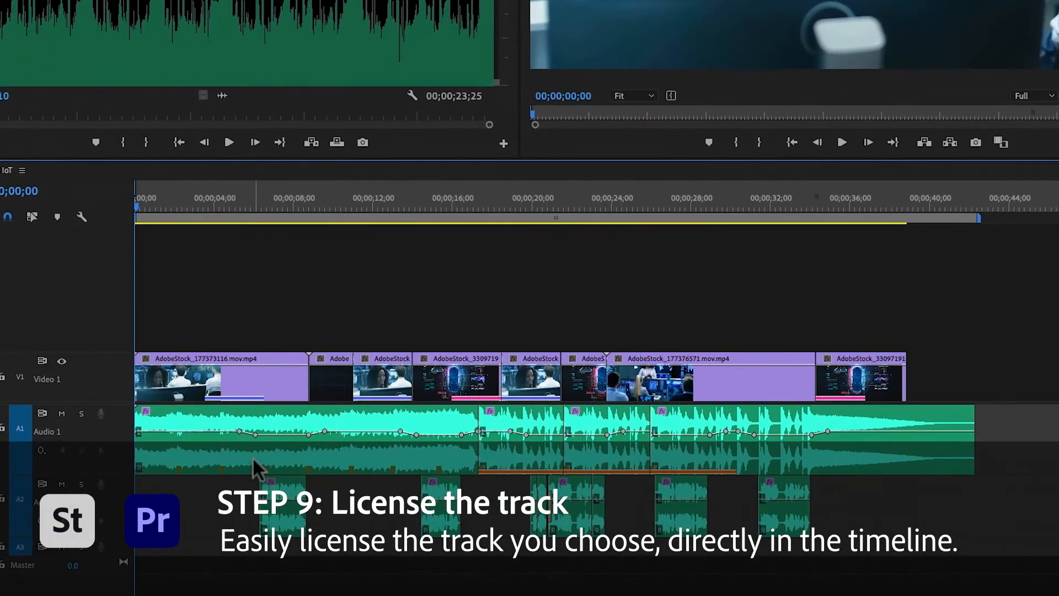
# License the Future Trap track from its first clip on Audio 1 and dismiss the license confirmation
pyautogui.click(248, 462)
pyautogui.rightClick(248, 446)
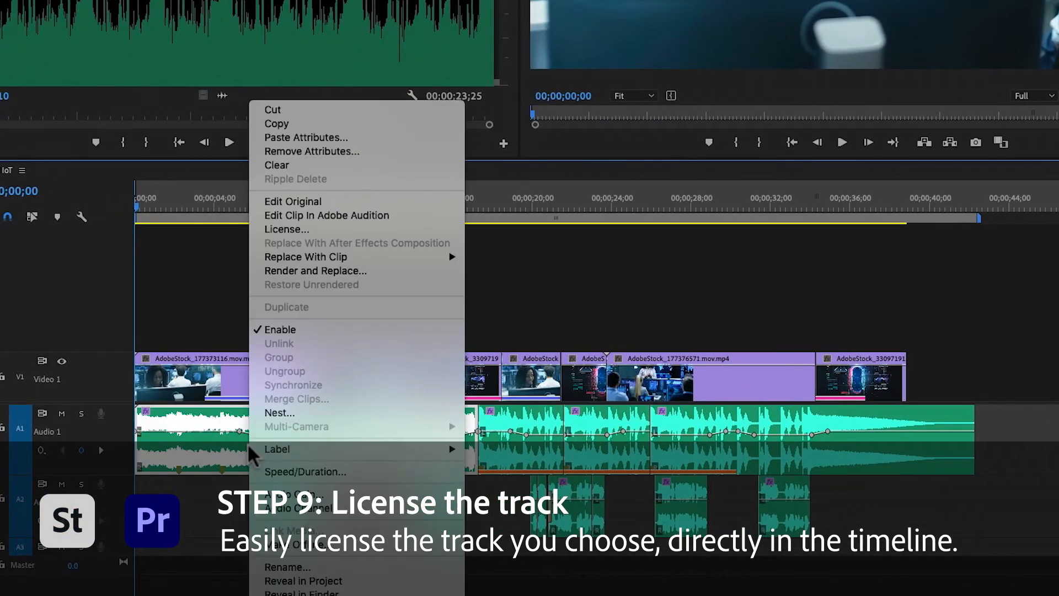
pyautogui.click(289, 231)
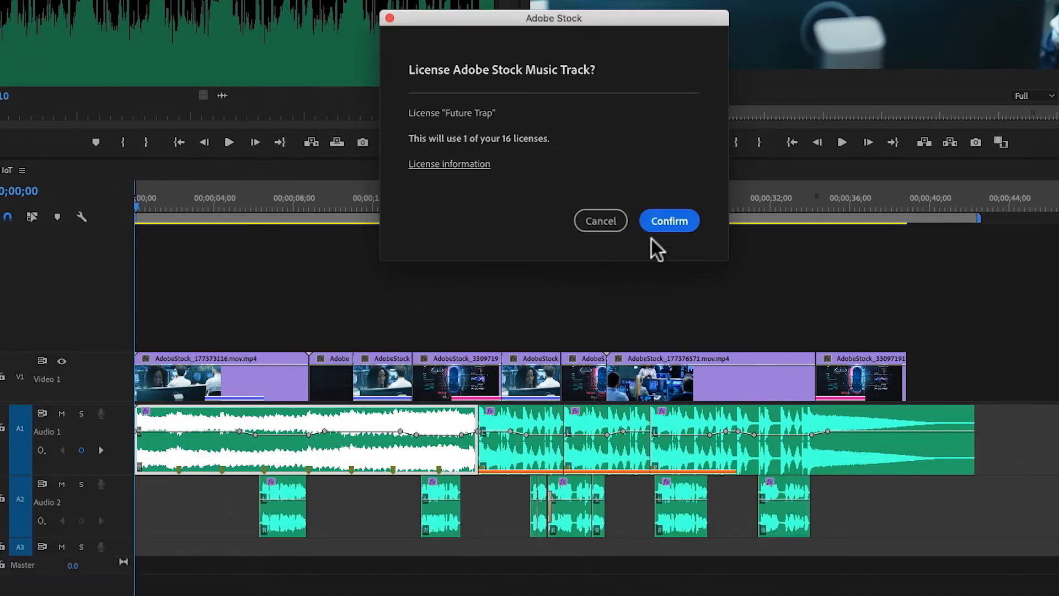
pyautogui.click(665, 220)
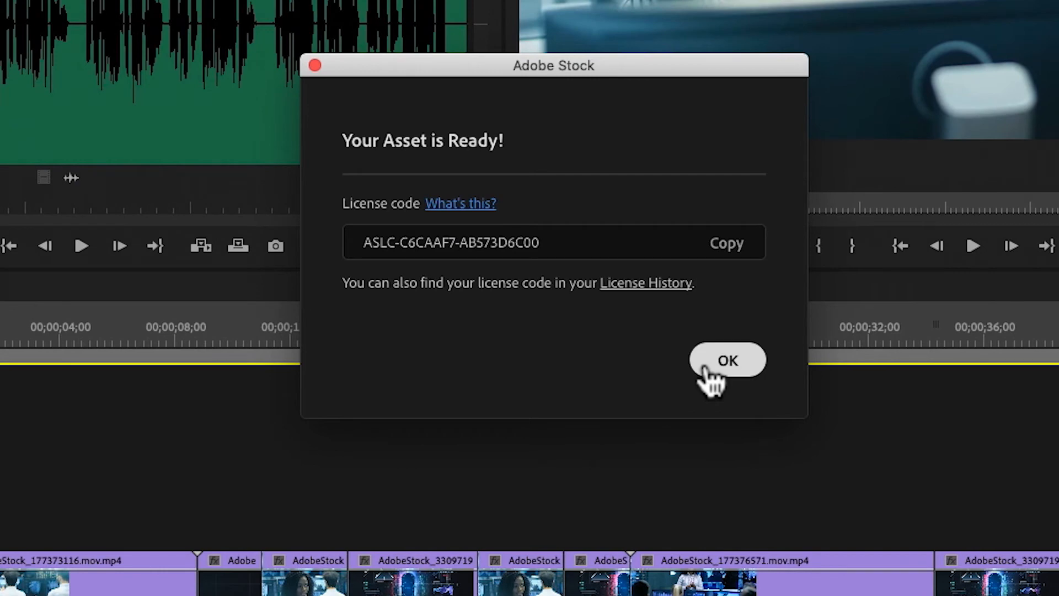
pyautogui.click(709, 368)
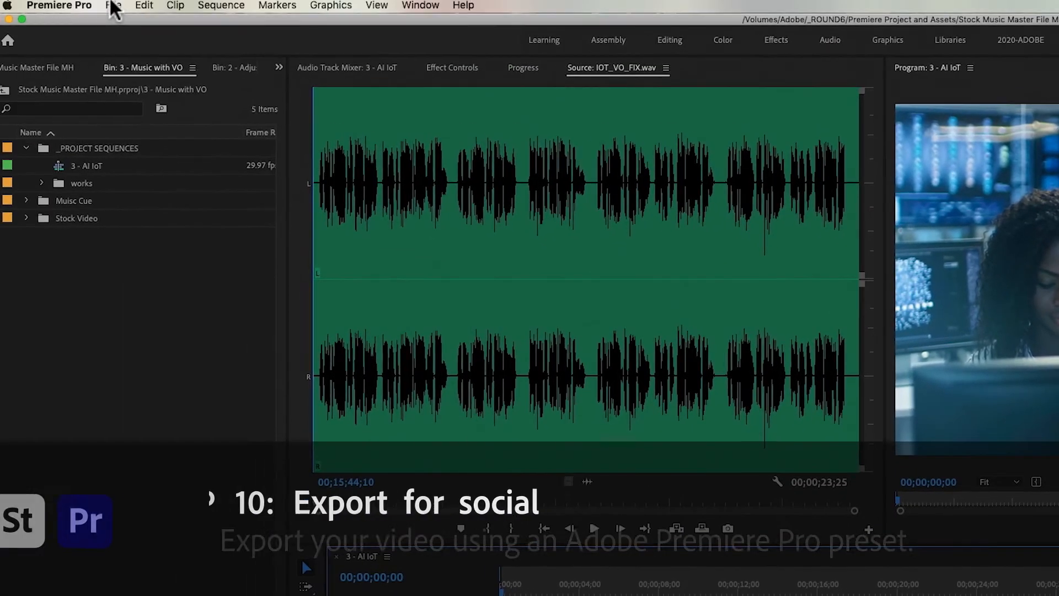
# Export the sequence as H.264 media with the Vimeo 1080p Full HD preset
pyautogui.click(111, 7)
pyautogui.moveTo(127, 389)
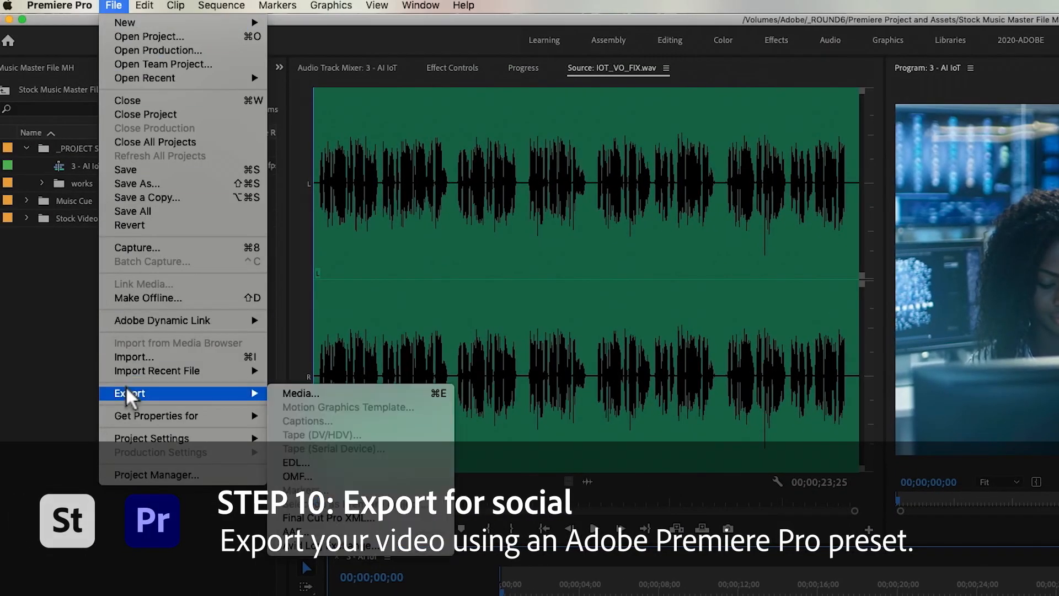
pyautogui.click(301, 392)
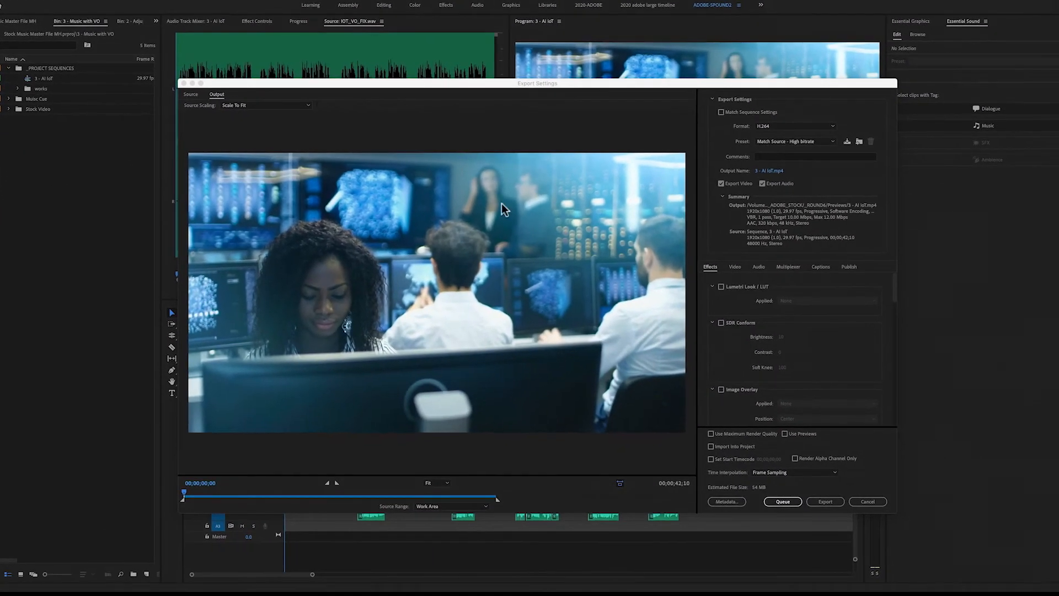
pyautogui.click(777, 140)
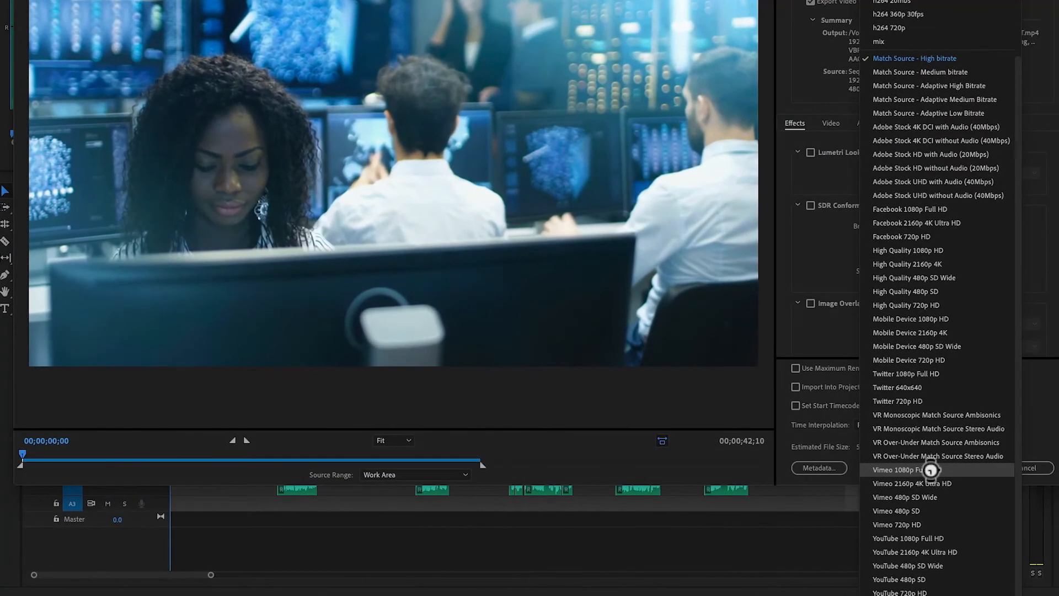
pyautogui.click(806, 502)
pyautogui.click(951, 467)
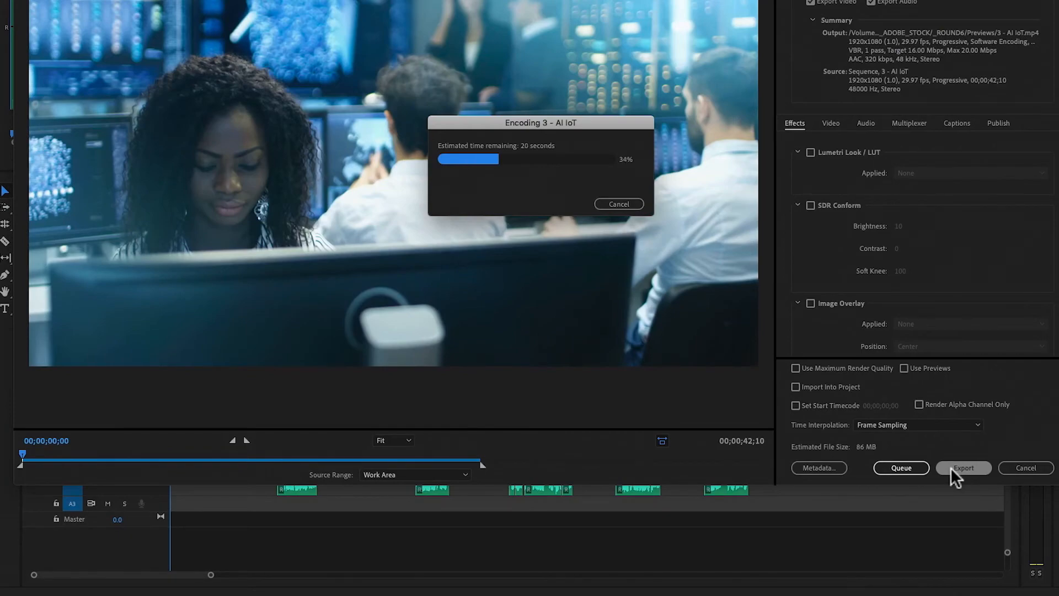